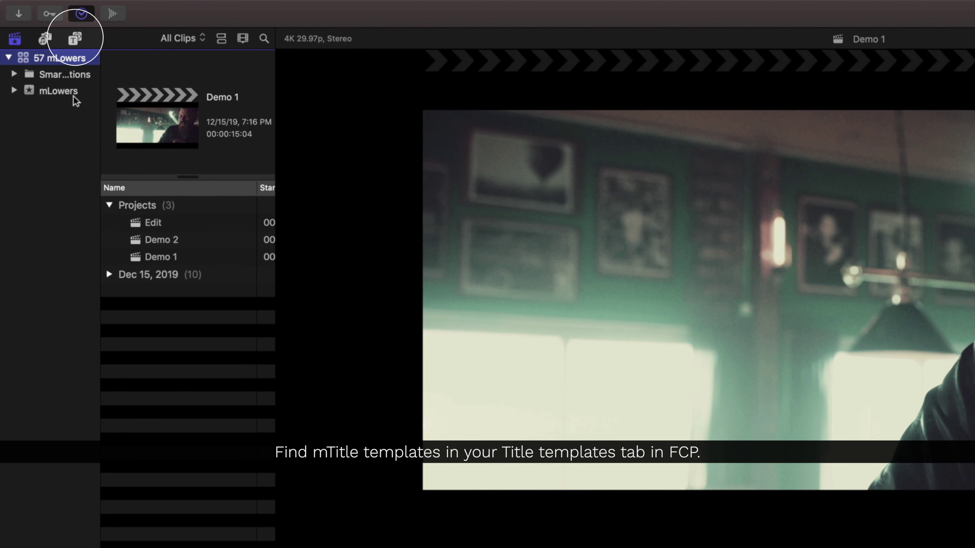
Filter the Titles browser to the mLowers Bar category and narrow it to two thumbnail columns
left_click(76, 39)
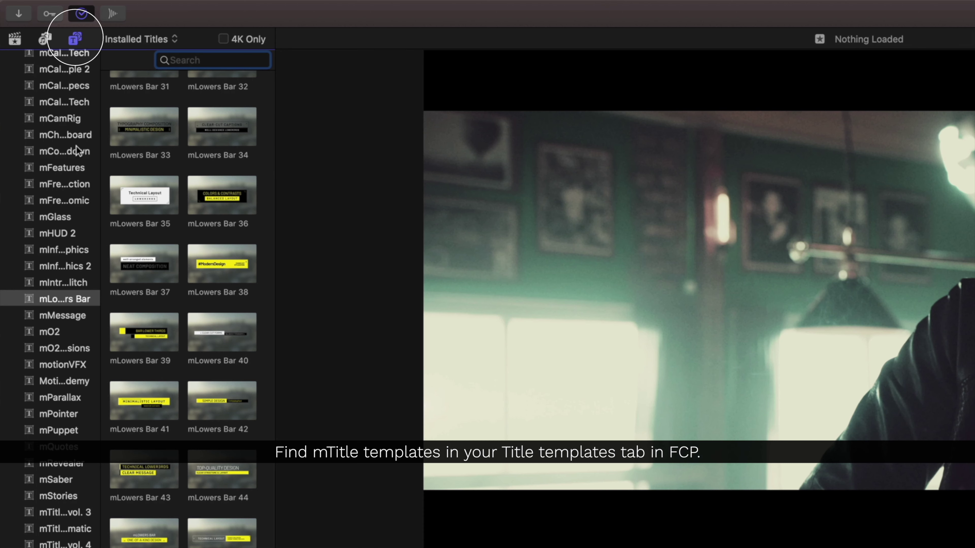
left_click(64, 299)
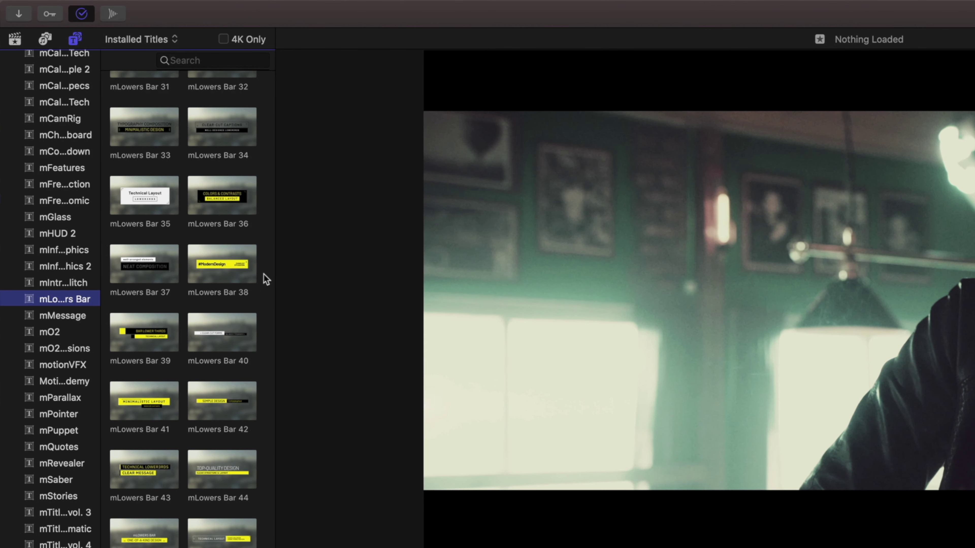
left_click_drag(275, 269, 741, 188)
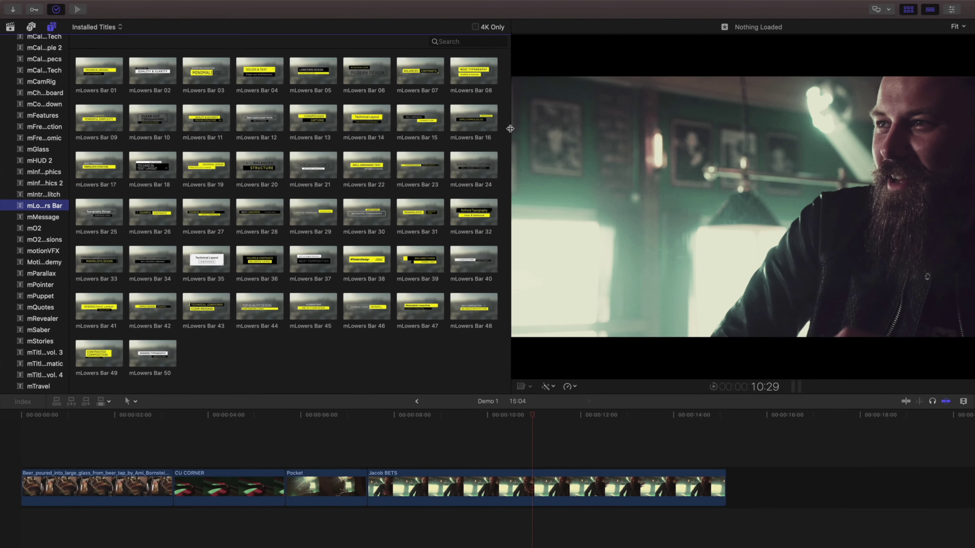
left_click_drag(742, 187, 421, 241)
left_click_drag(259, 164, 174, 165)
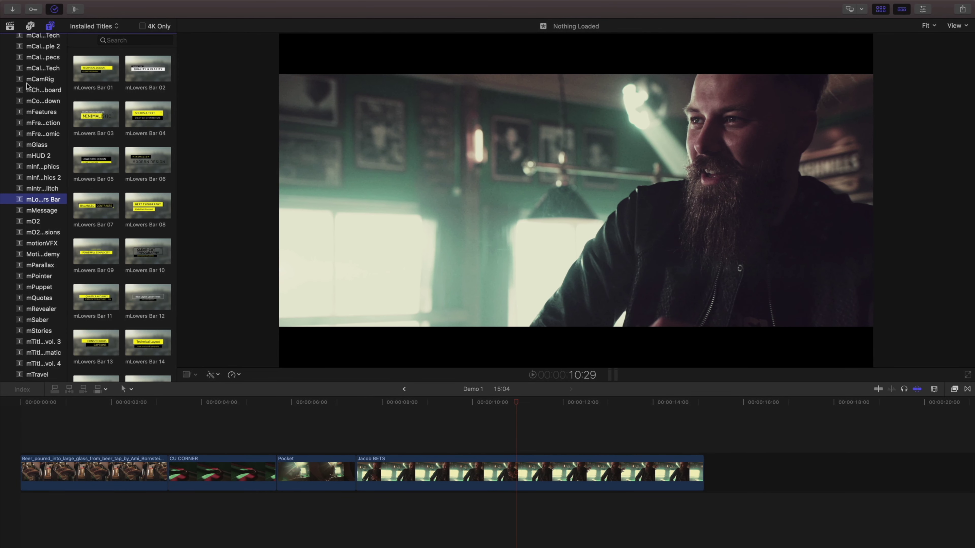
Skim-preview mLowers Bar thumbnails over the landscape sample, then scroll down toward Bar 39
mouse_move(114, 77)
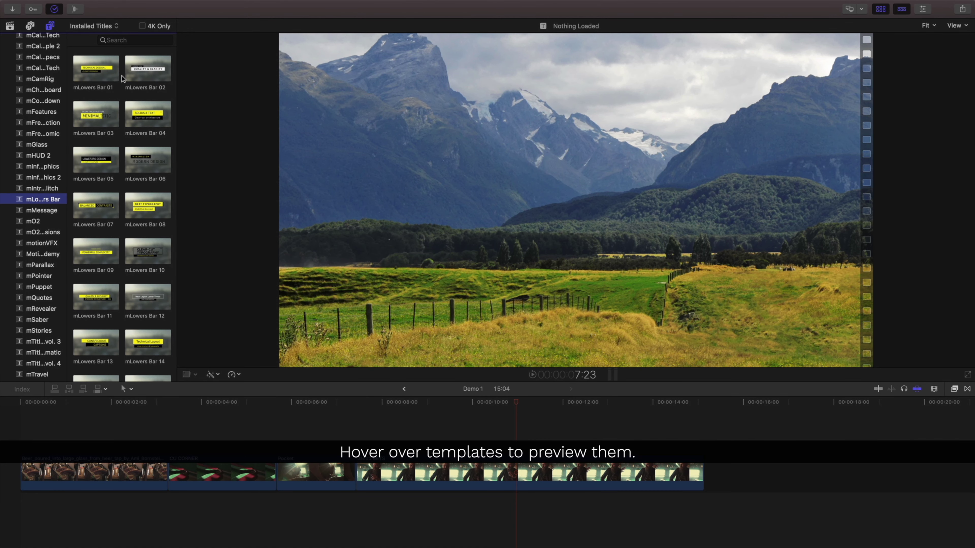
mouse_move(126, 120)
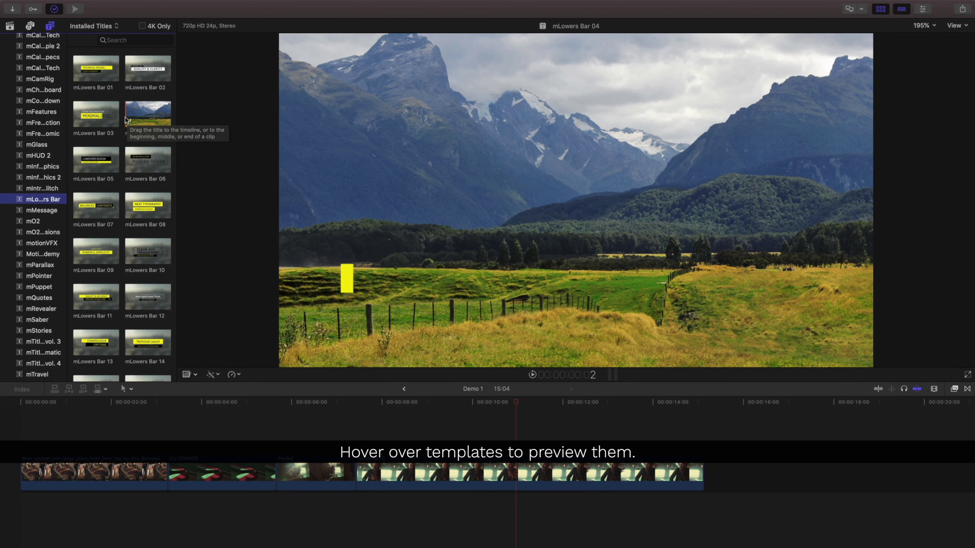
left_click_drag(171, 116, 177, 311)
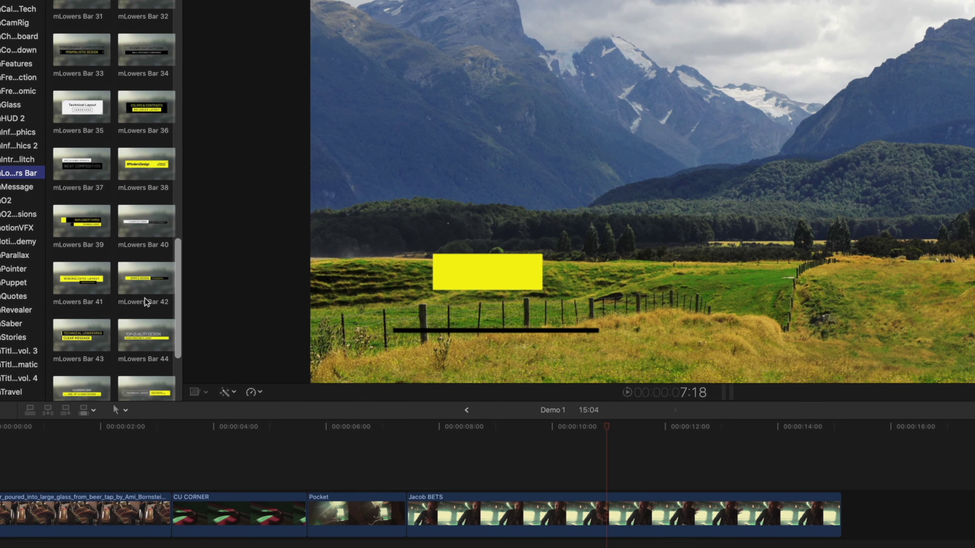
Drag mLowers Bar 39 above the Jacob BETS clip and trim it, then delete that attempt
left_click(90, 242)
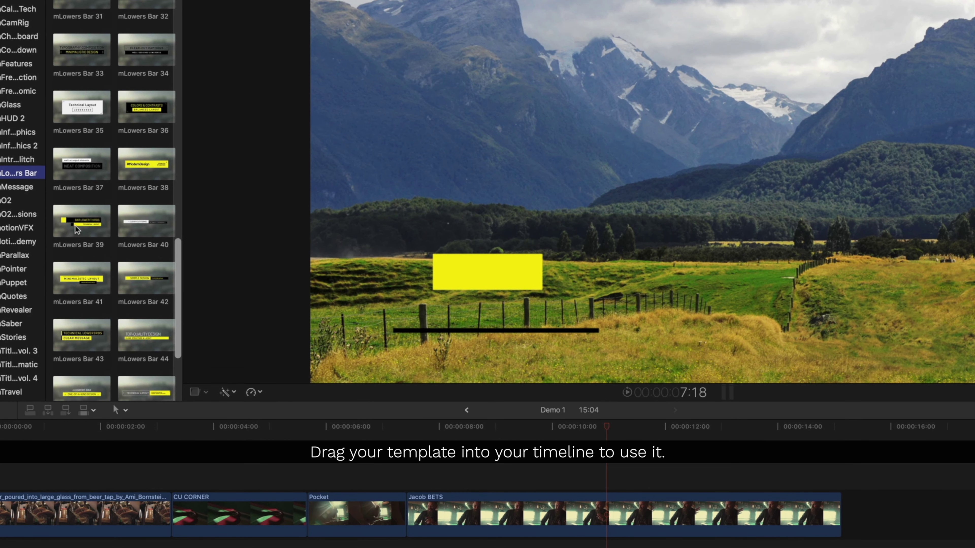
left_click_drag(62, 226, 426, 478)
left_click_drag(875, 482, 763, 482)
left_click(738, 483)
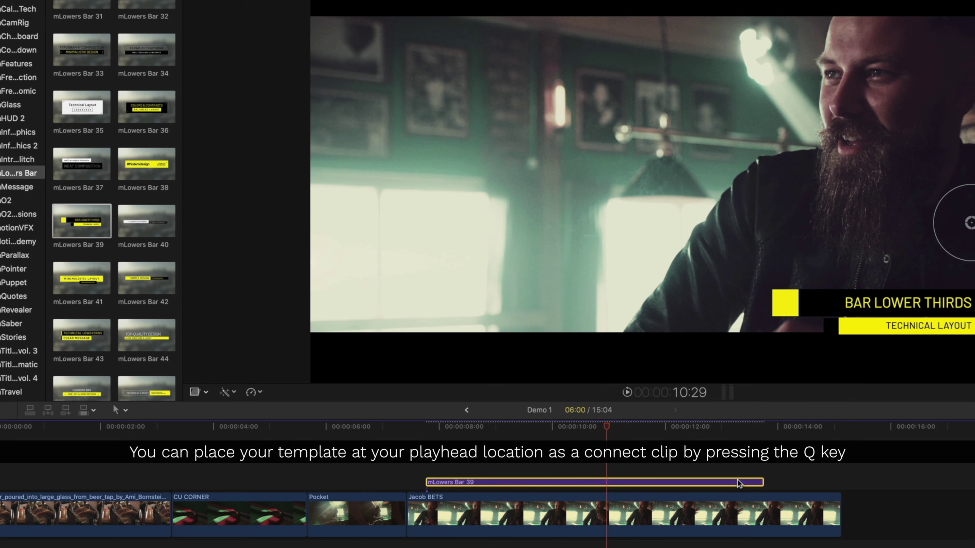
key("Delete")
Connect mLowers Bar 39 at about 8 seconds with Q, trim its end to about 14 seconds, and play it back
left_click(440, 425)
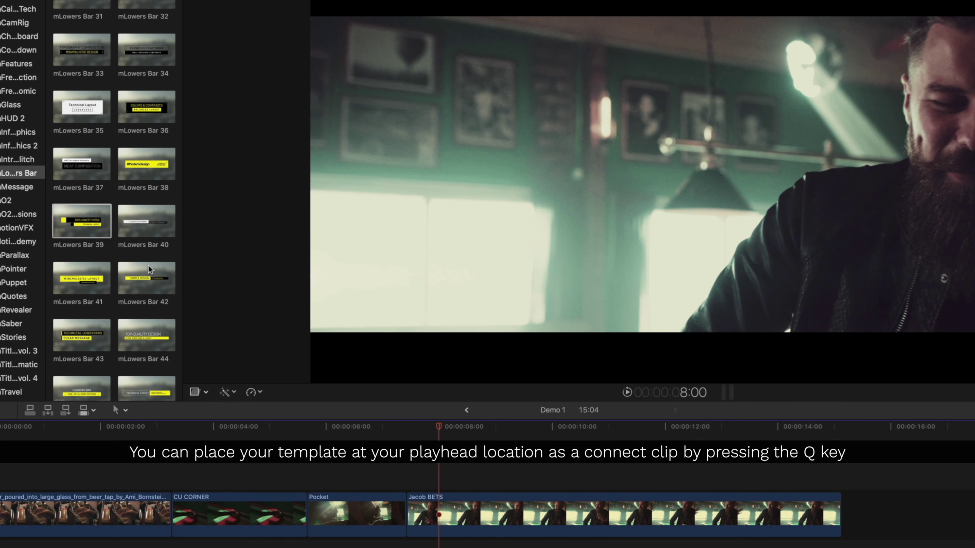
left_click(86, 239)
key("q")
left_click_drag(889, 482, 775, 482)
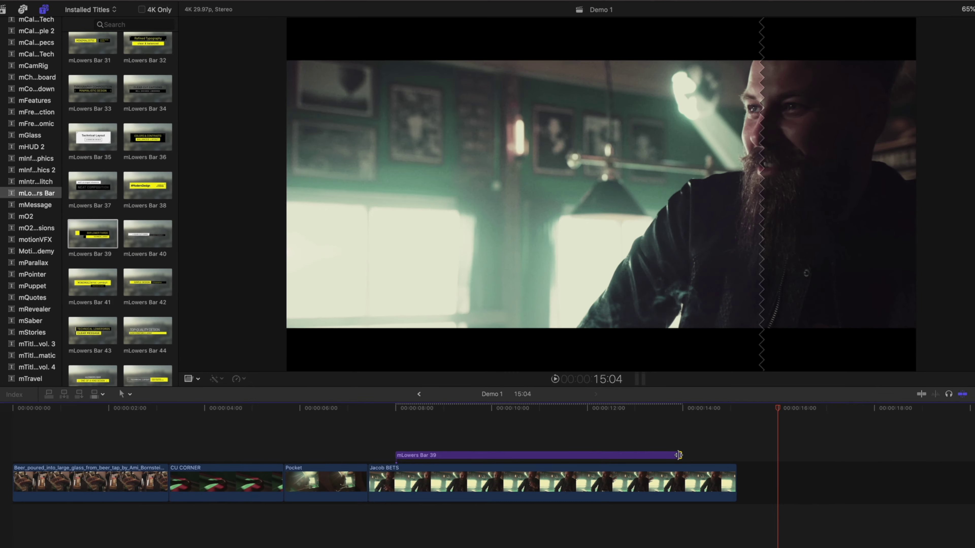
left_click(391, 410)
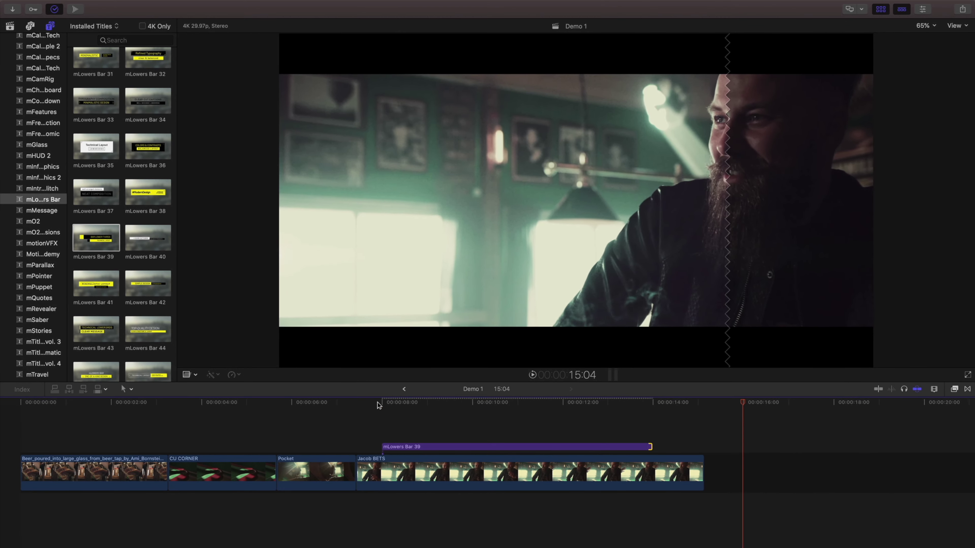
key("space")
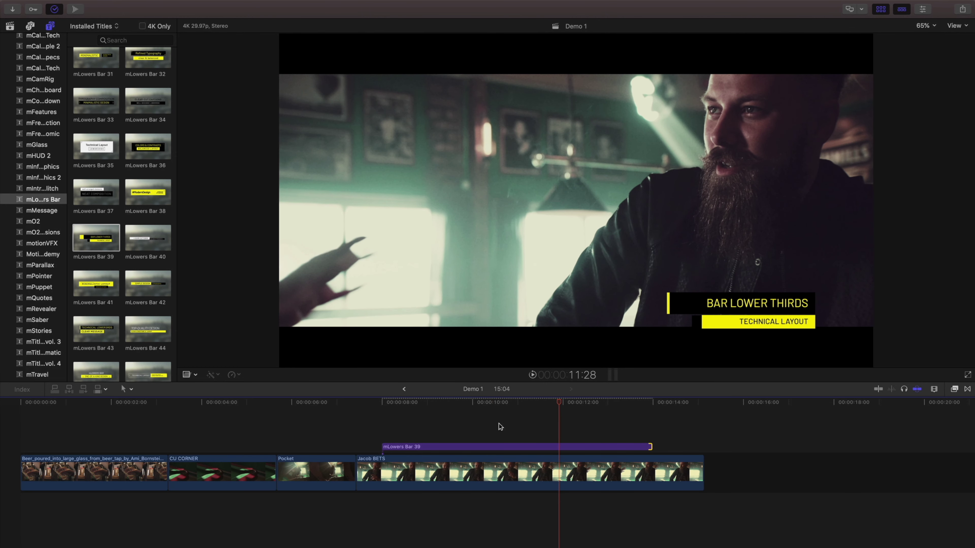
Raise the lower third in the frame and retype its lines as JACOB BETS and PLABST BREWING COMPANY
left_click(530, 447)
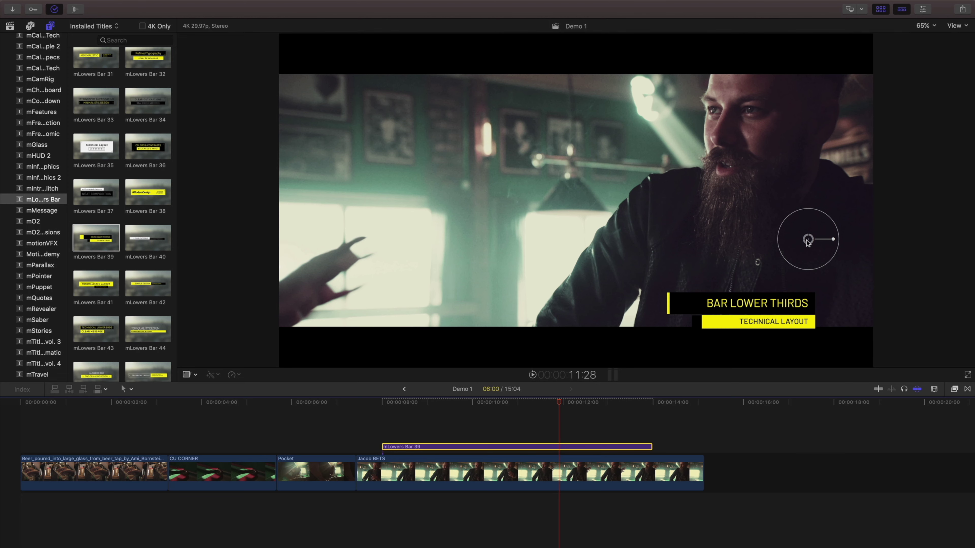
left_click_drag(808, 241, 832, 194)
double_click(741, 260)
key("super+a")
type("JACOB BETS")
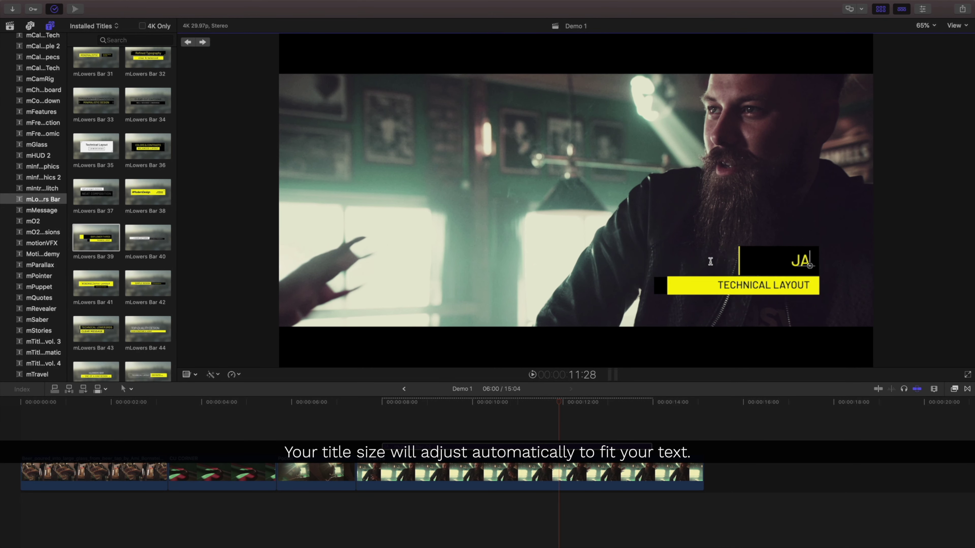
triple_click(723, 286)
type("PLABST BREWING COMPANY")
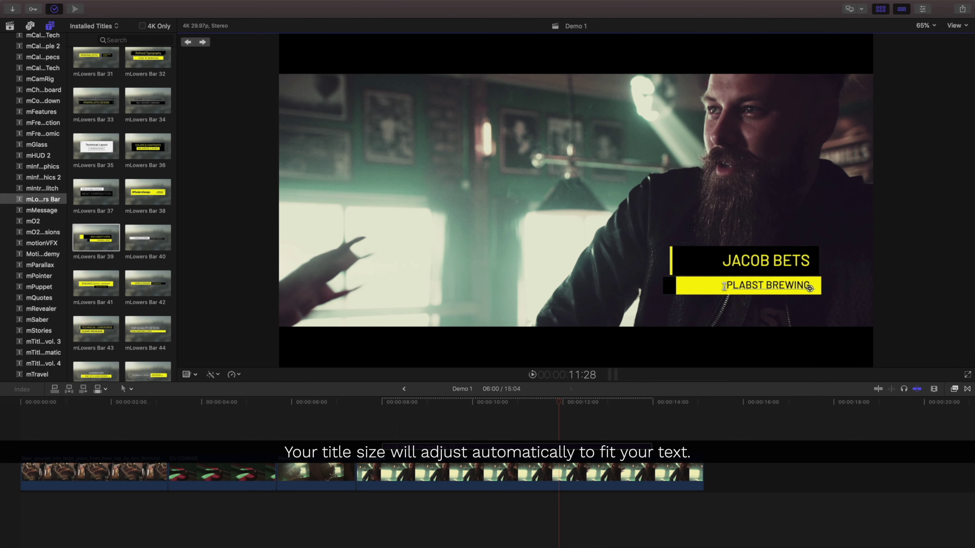
Play back the edited lower third from about 8 seconds
left_click(375, 402)
key("space")
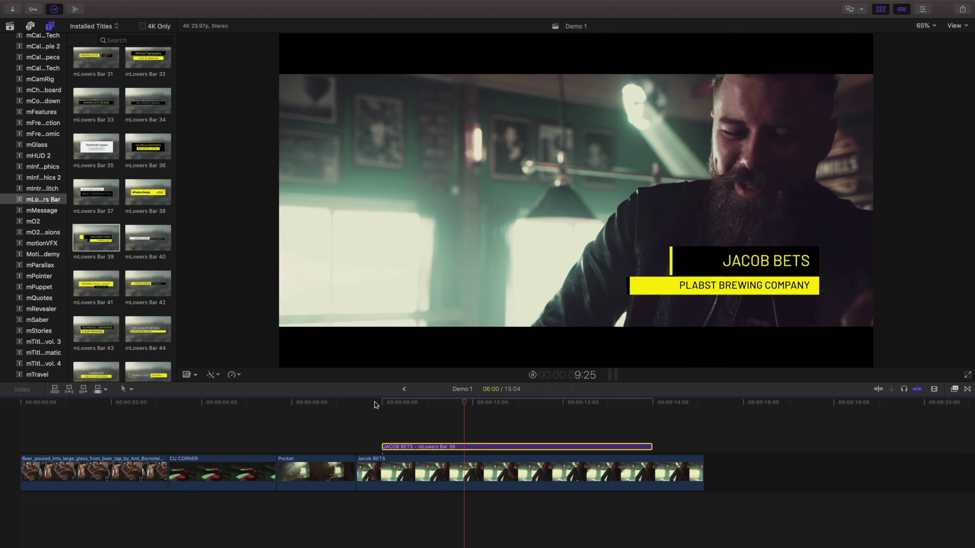
key("space")
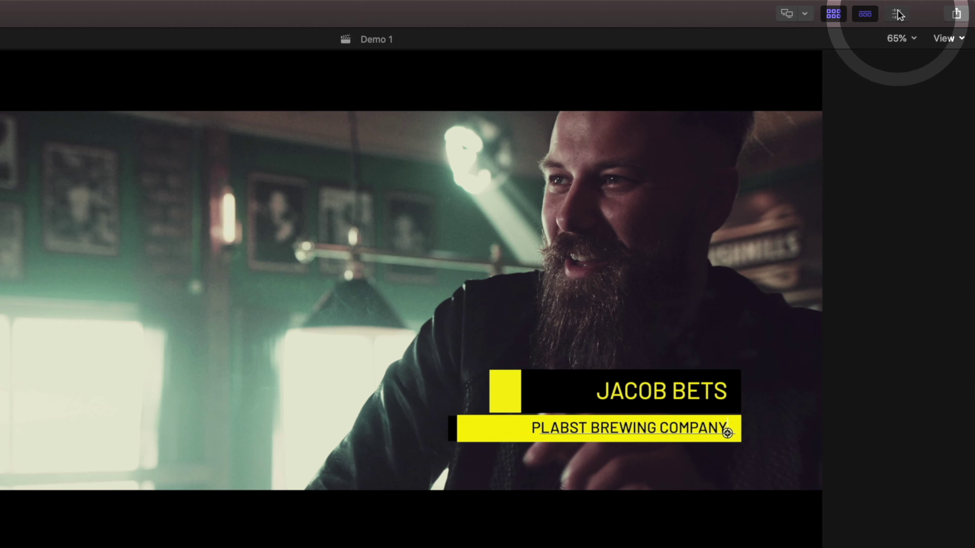
Lower the title's Content Scale to 245 in the Title inspector
left_click(897, 14)
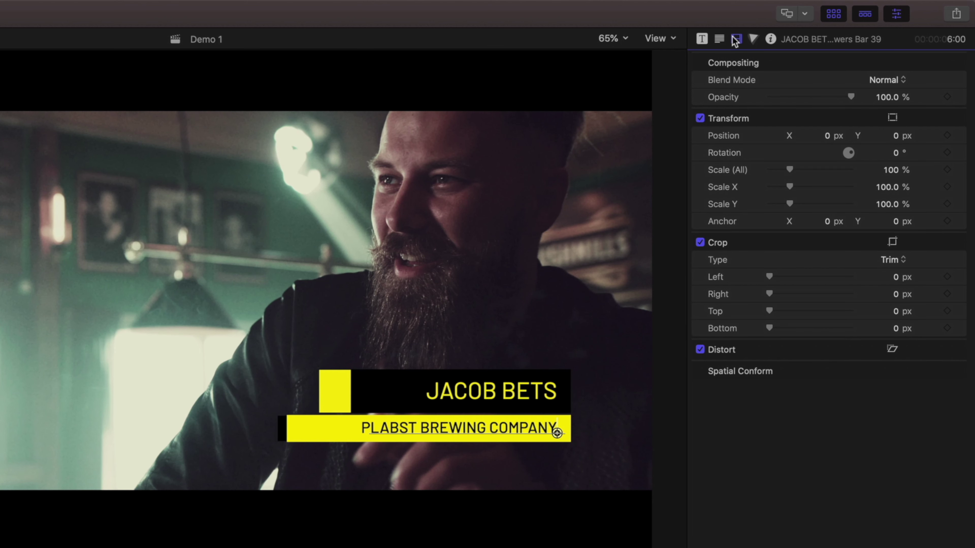
left_click(703, 38)
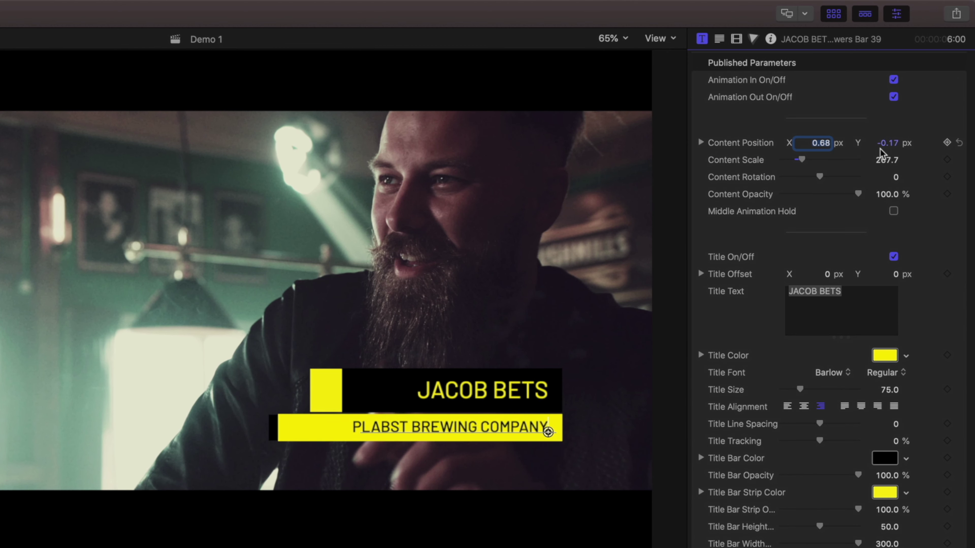
left_click_drag(803, 159, 800, 160)
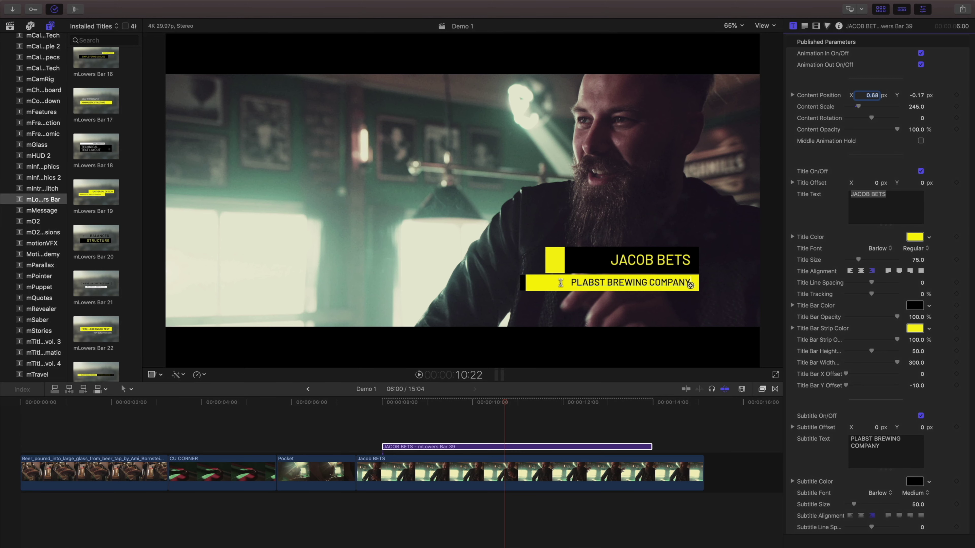
Set the Title Color to a softer yellow from the Colors window
left_click(917, 239)
left_click(792, 340)
left_click(787, 334)
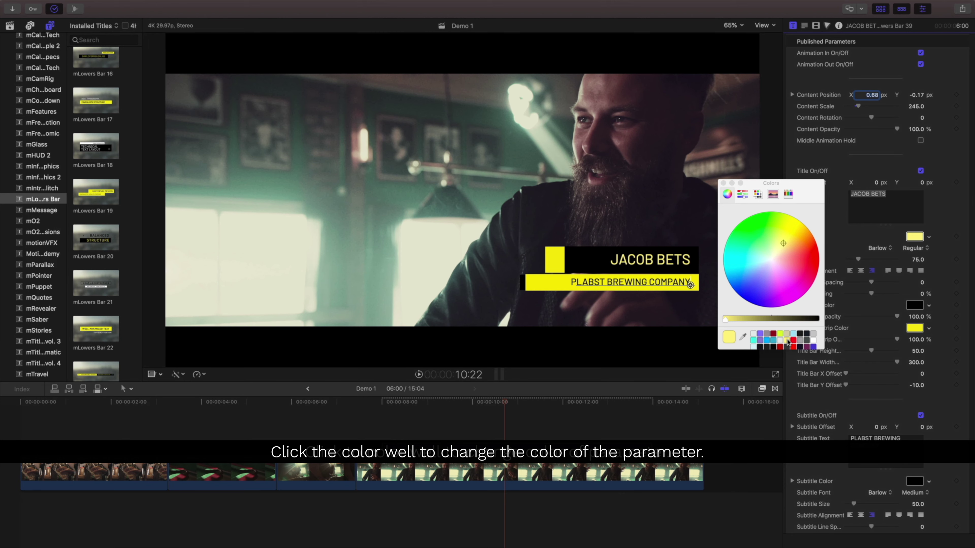
left_click(723, 183)
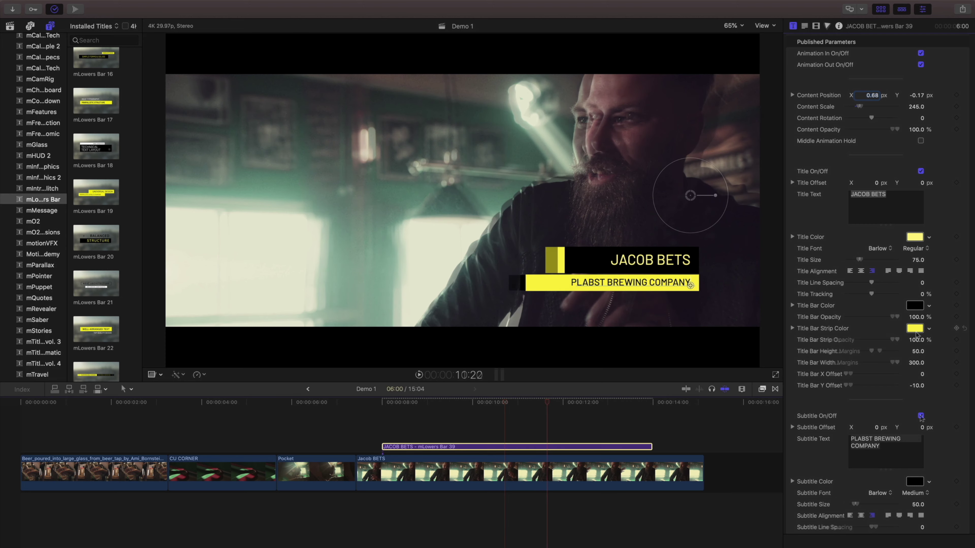
left_click(950, 414)
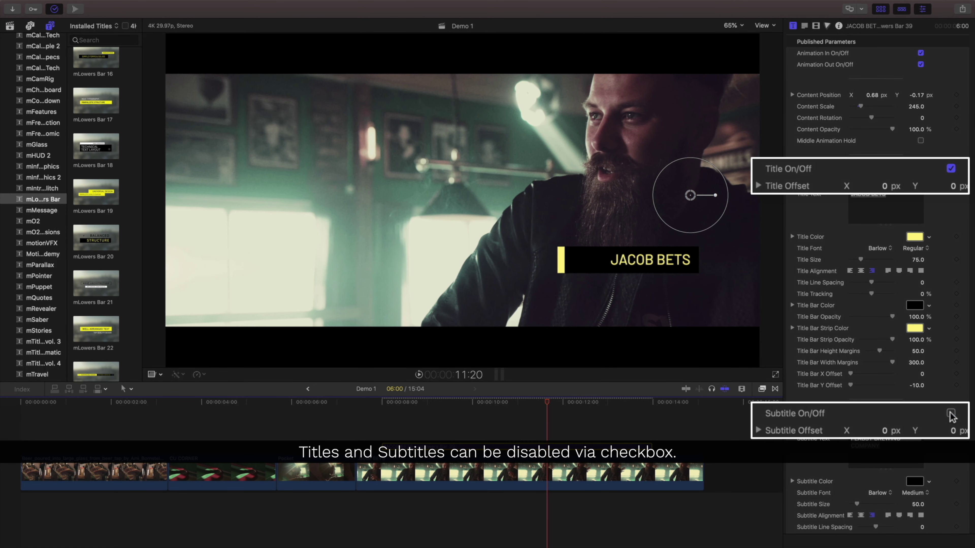
left_click(951, 169)
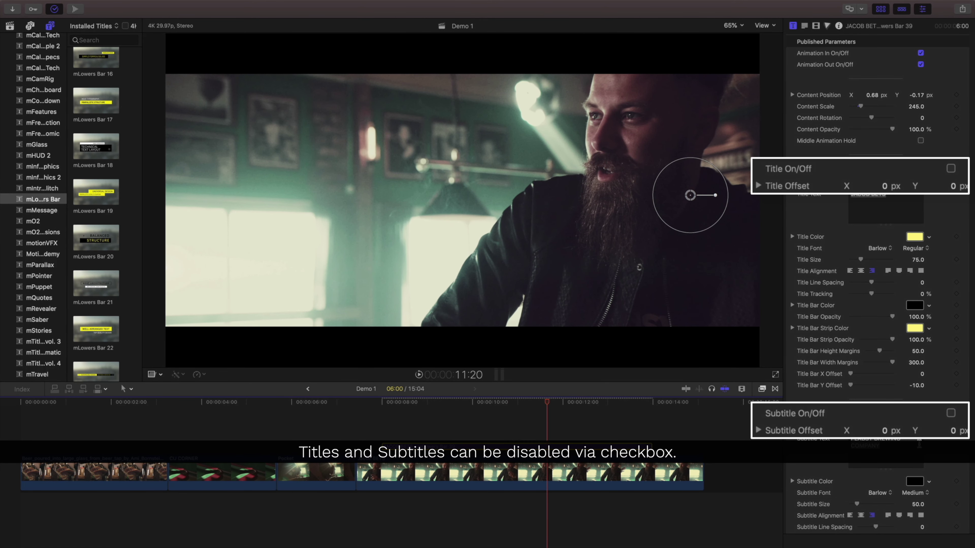
left_click(951, 414)
left_click(951, 414)
left_click(921, 171)
left_click(920, 416)
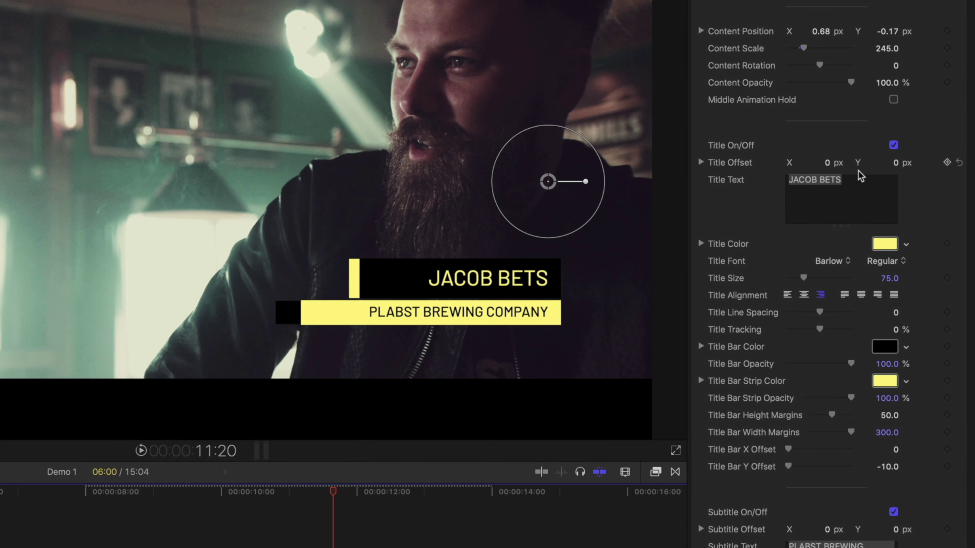
left_click(880, 185)
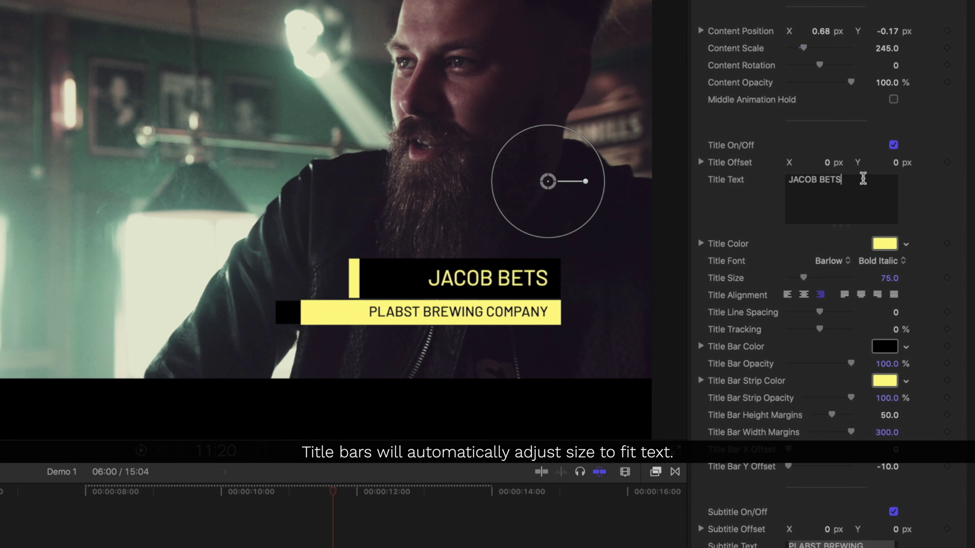
left_click_drag(826, 162, 822, 160)
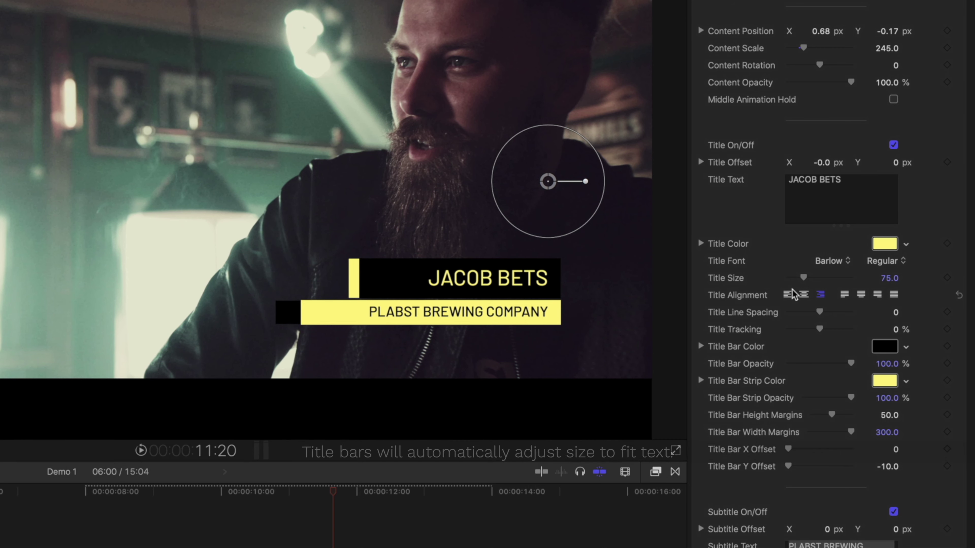
Shift the JACOB BETS name bar right, setting Title Bar X Offset to about 245 and fine-tuning it
left_click_drag(788, 450, 940, 452)
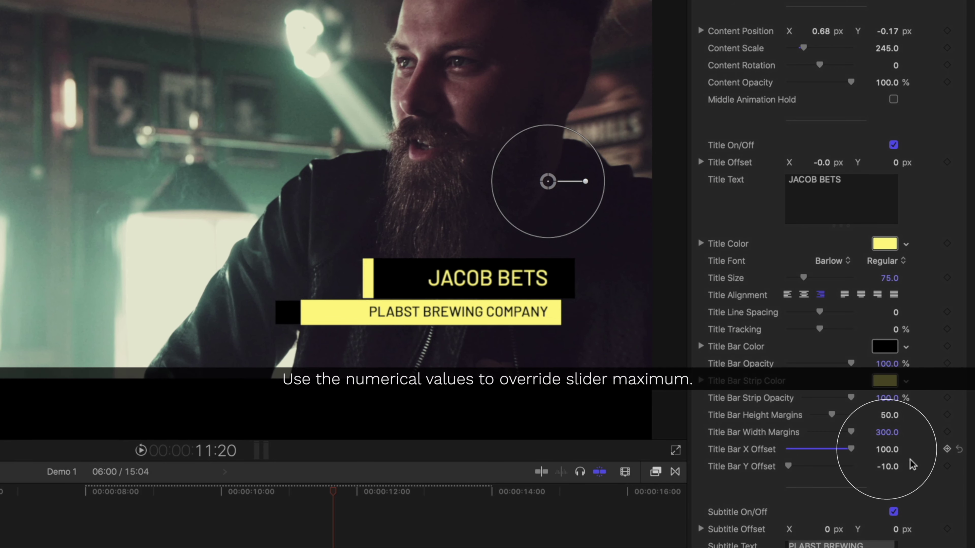
left_click(886, 449)
type("245")
key("Return")
mouse_move(886, 449)
left_mouse_down()
mouse_move(906, 449)
mouse_move(825, 449)
mouse_move(899, 449)
left_mouse_up()
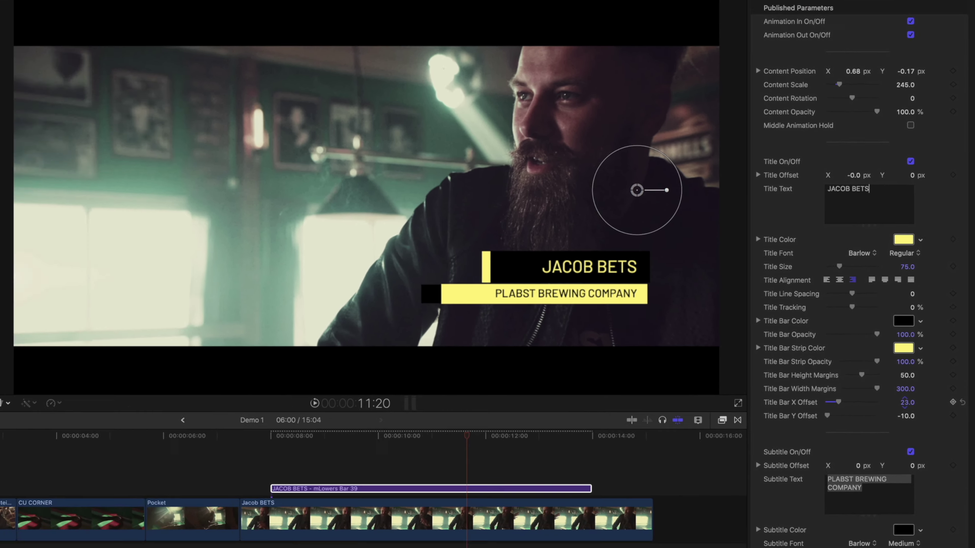
left_click_drag(906, 402, 905, 402)
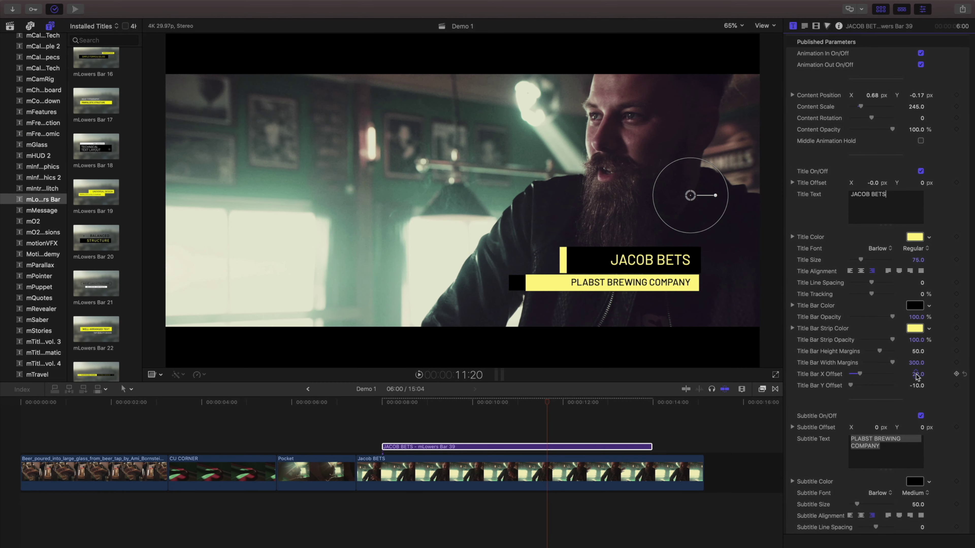
Adjust the yellow subtitle bar's width margins and X offset, and nudge the company text right
scroll(917, 380, "down", 5)
mouse_move(915, 500)
left_mouse_down()
mouse_move(906, 500)
mouse_move(915, 514)
mouse_move(908, 498)
left_mouse_up()
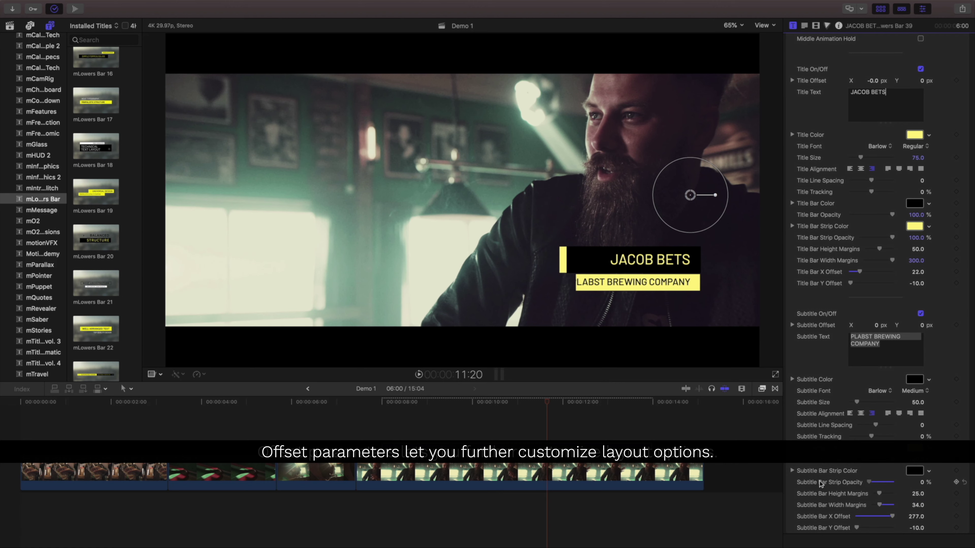
left_click_drag(918, 516, 915, 516)
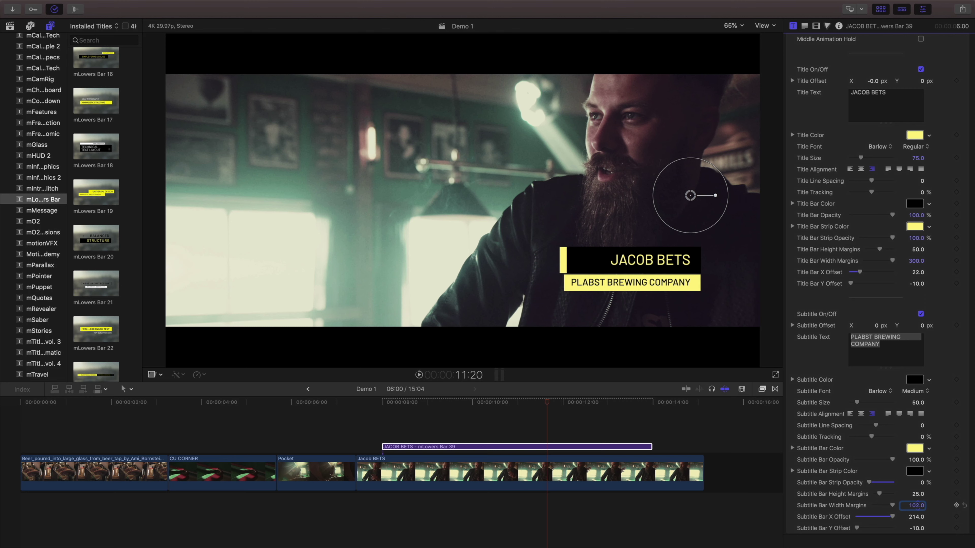
left_click_drag(874, 326, 876, 330)
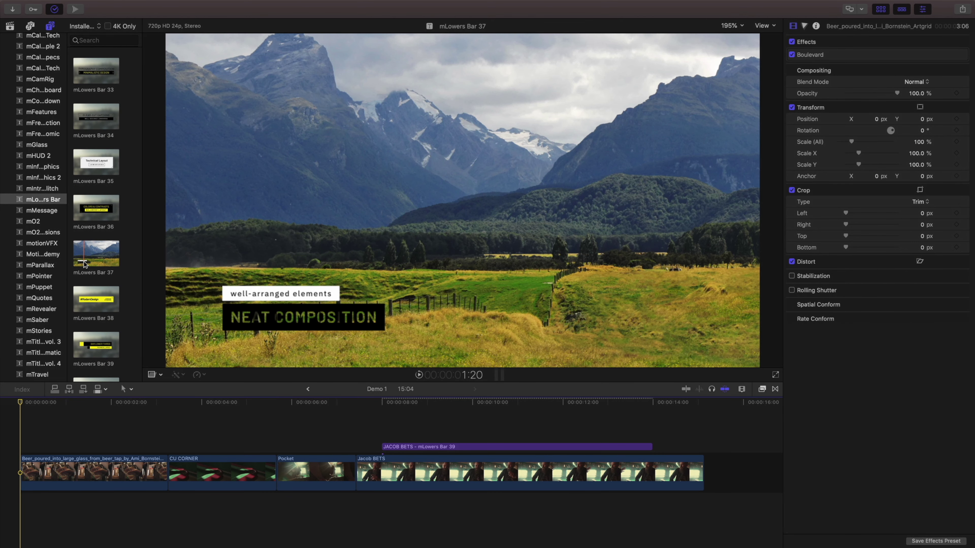
Add mLowers Bar 37 at the start of the timeline and preview it
left_click_drag(86, 264, 22, 407)
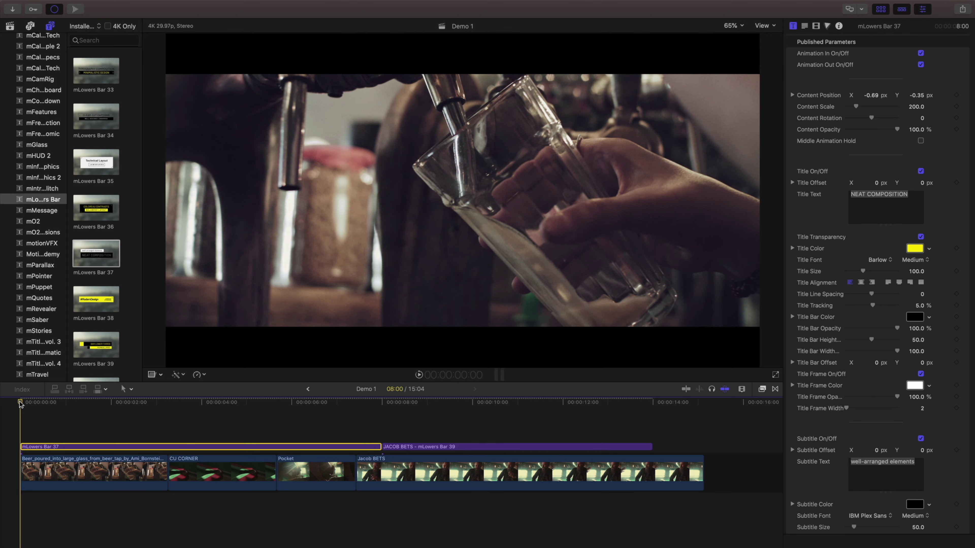
key("space")
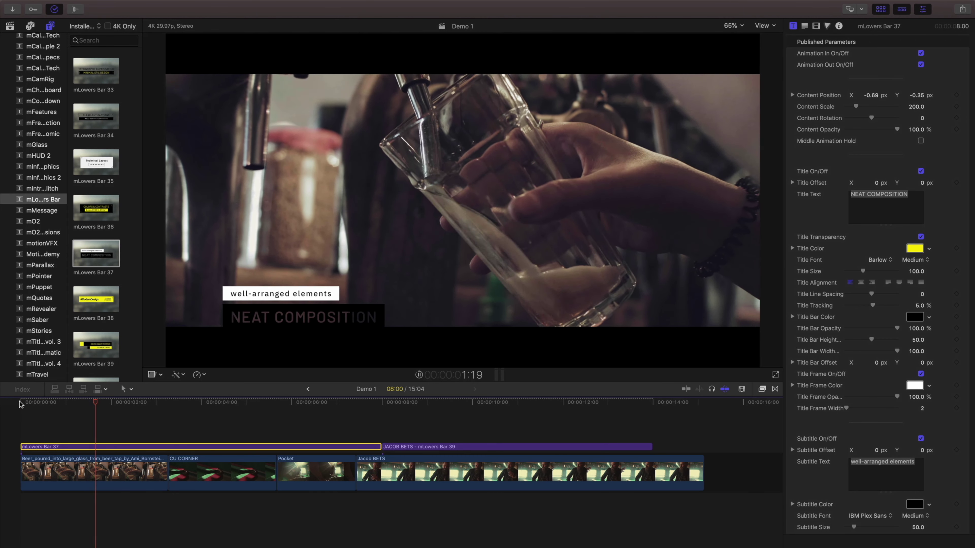
key("space")
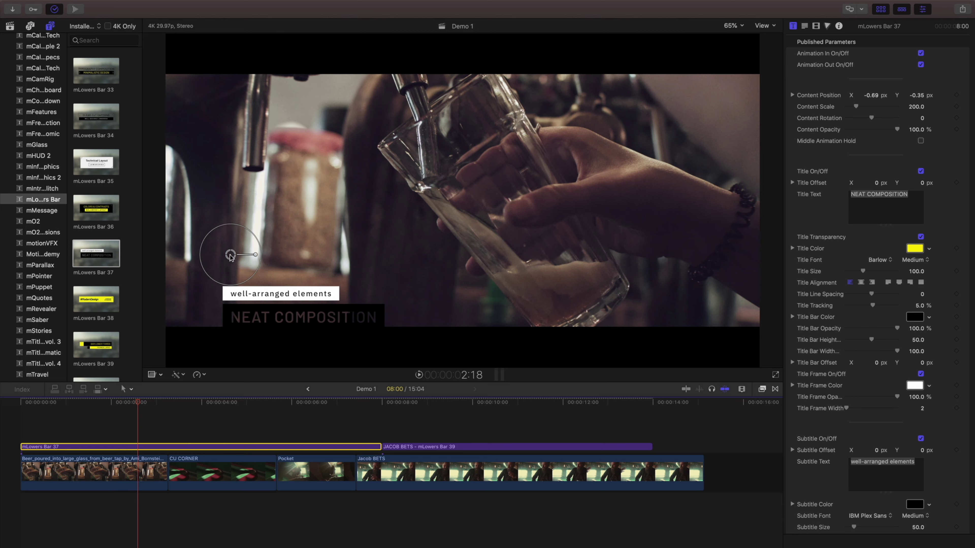
Move the WISCONSIN lower third to the upper left, turn off Title Transparency, and play from the start
left_click_drag(230, 254, 207, 71)
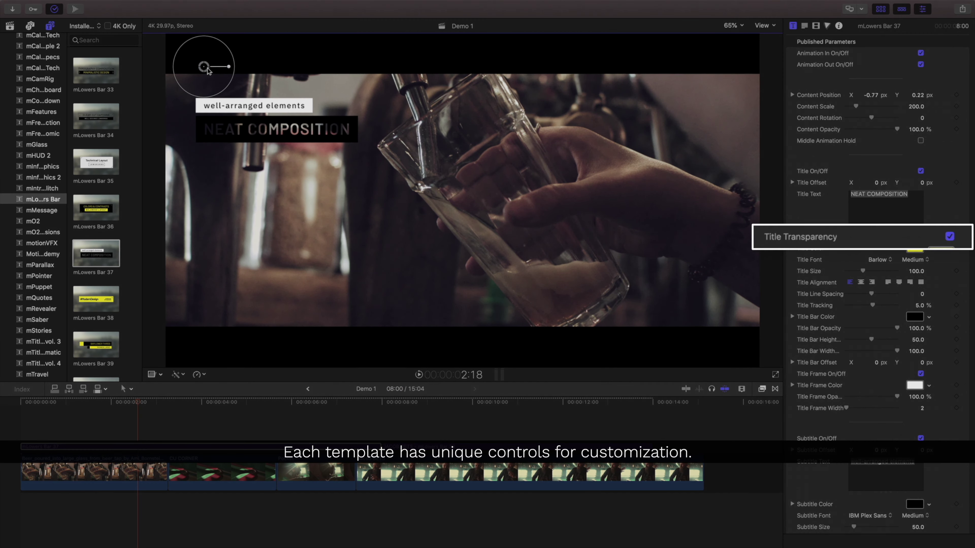
left_click(950, 236)
left_click(914, 385)
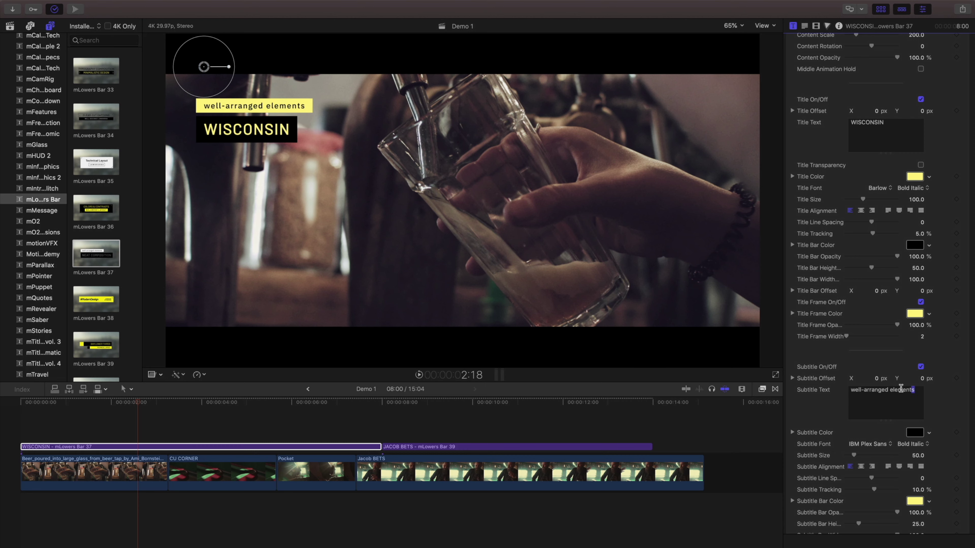
left_click(27, 404)
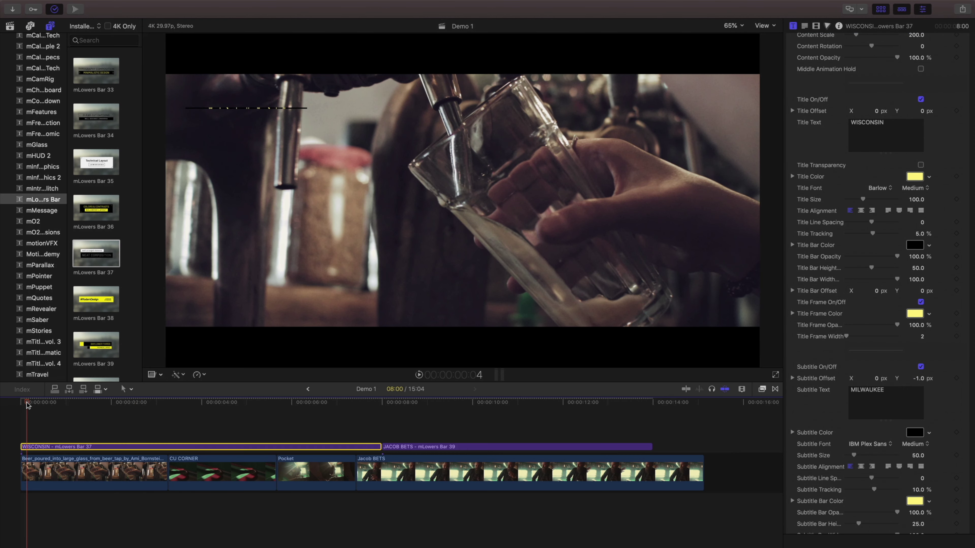
key("space")
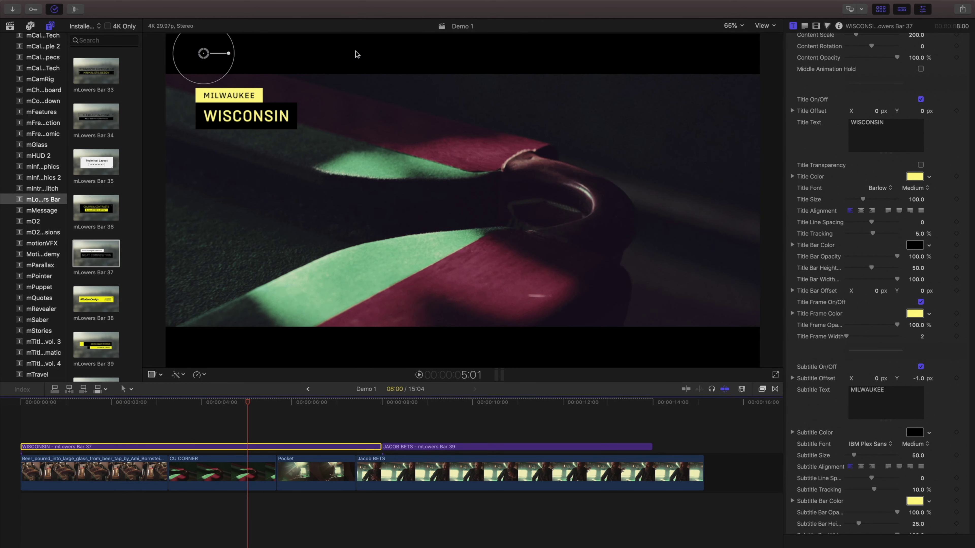
Trim the WISCONSIN title to end around 6 seconds and review it with playback
left_click(422, 447)
key("cmd+z")
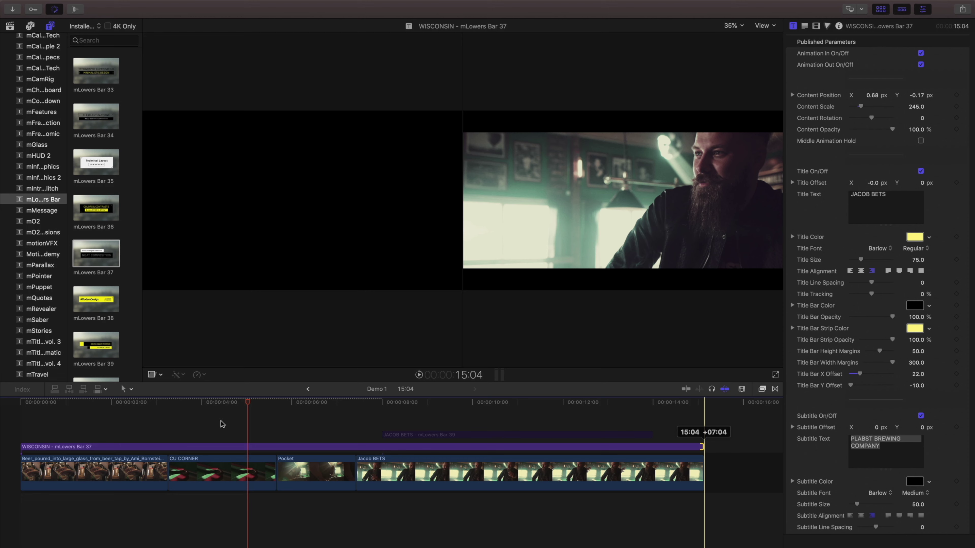
key("space")
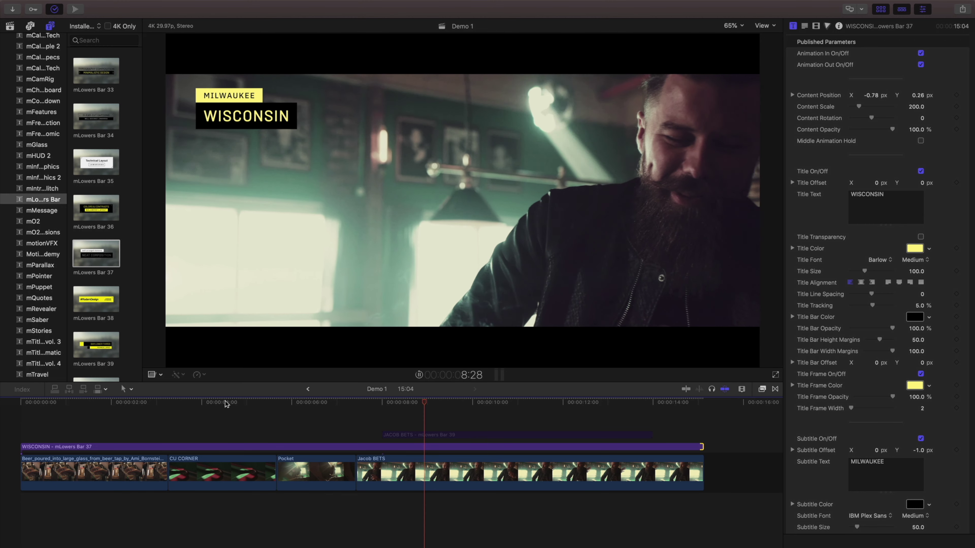
key("space")
left_click(226, 403)
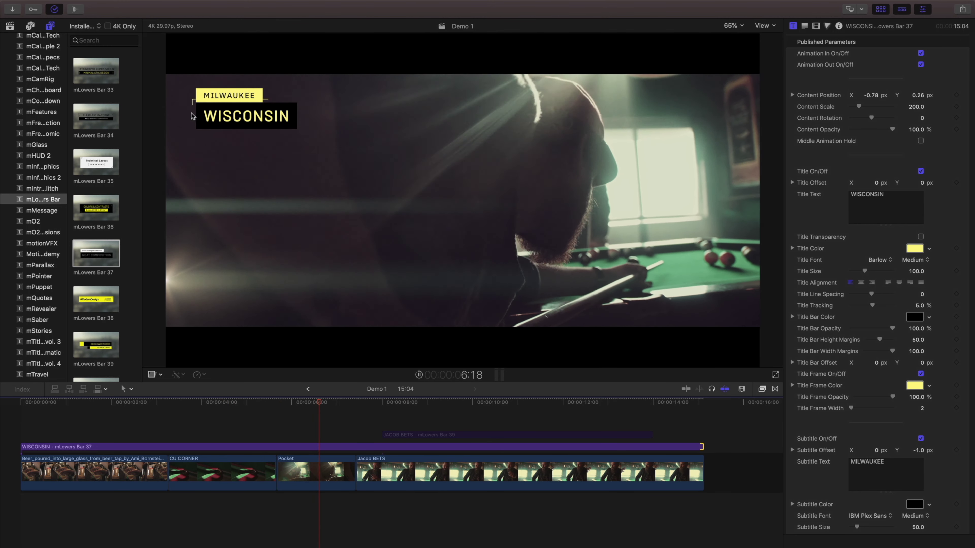
key("space")
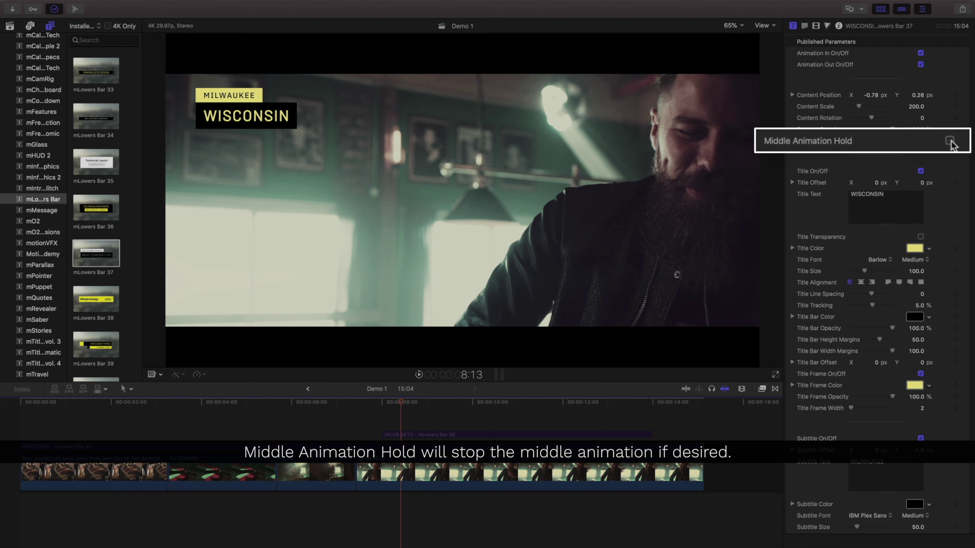
left_click(141, 403)
key("space")
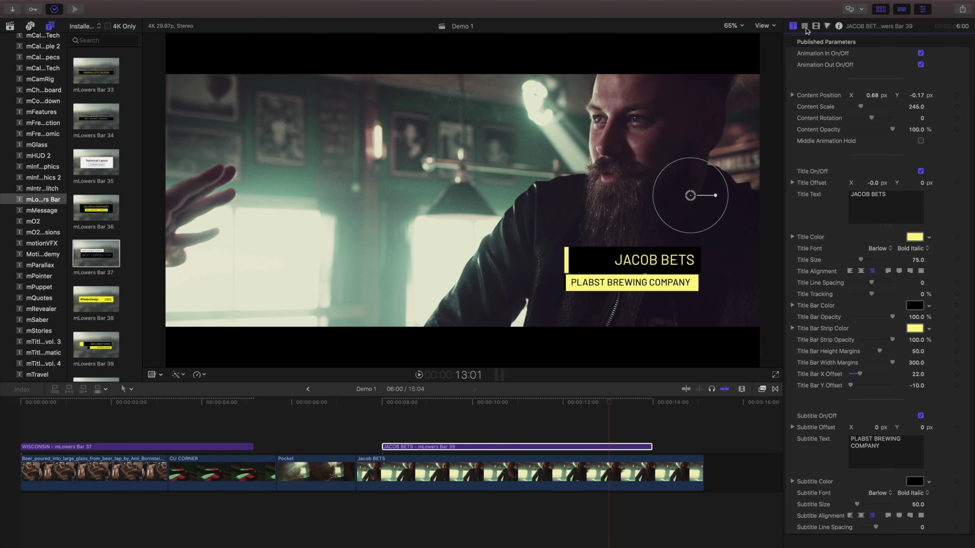
Select PLABST in the Subtitle Text and set its font weight to ExtraBold
left_click(804, 27)
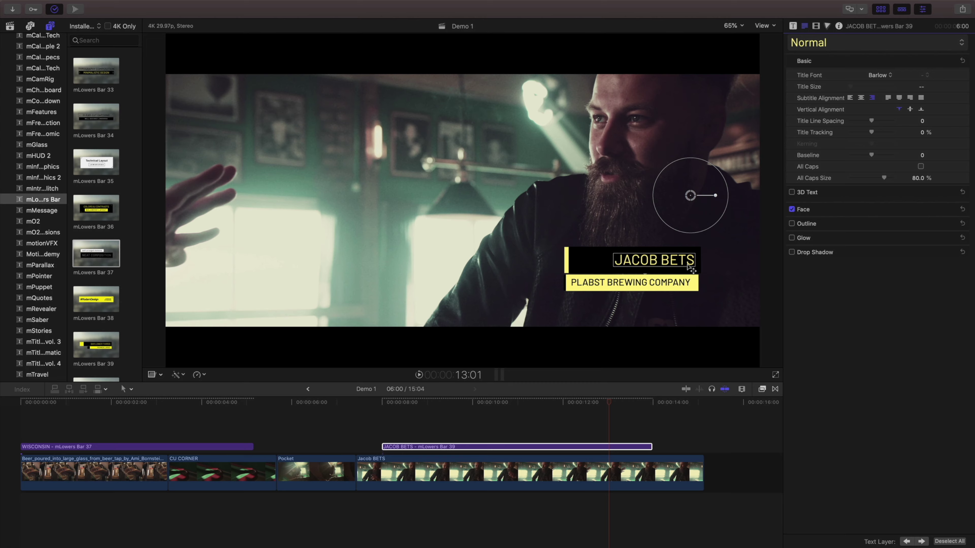
left_click(657, 283)
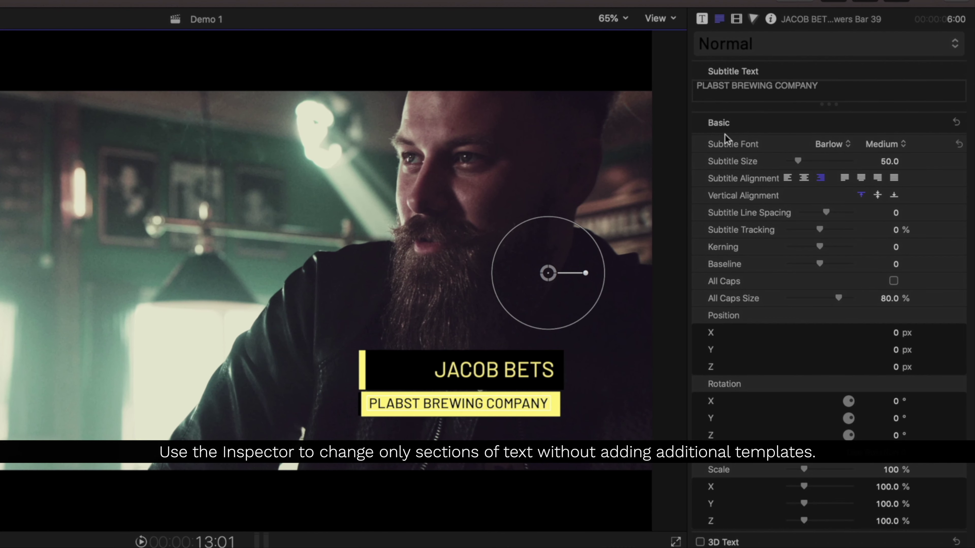
double_click(731, 85)
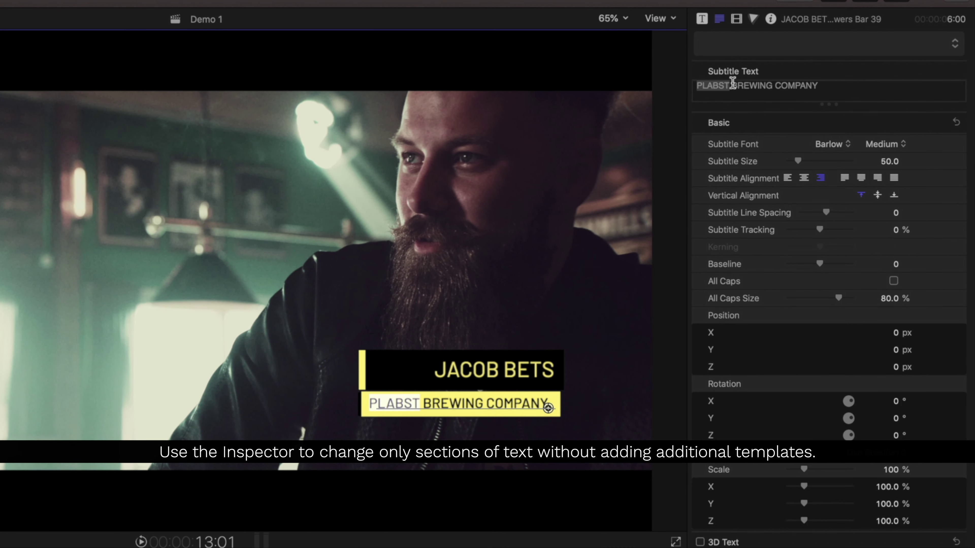
left_click(886, 145)
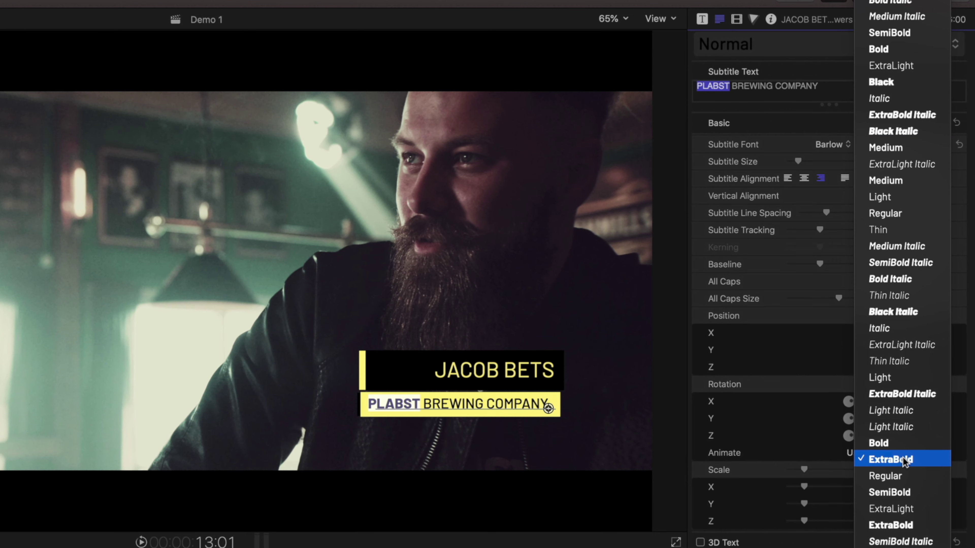
left_click(903, 461)
left_click(888, 143)
left_click(887, 143)
Try Big Caslon on PLABST, revert to Barlow ExtraBold, and adjust its size to 52.0
left_click(832, 144)
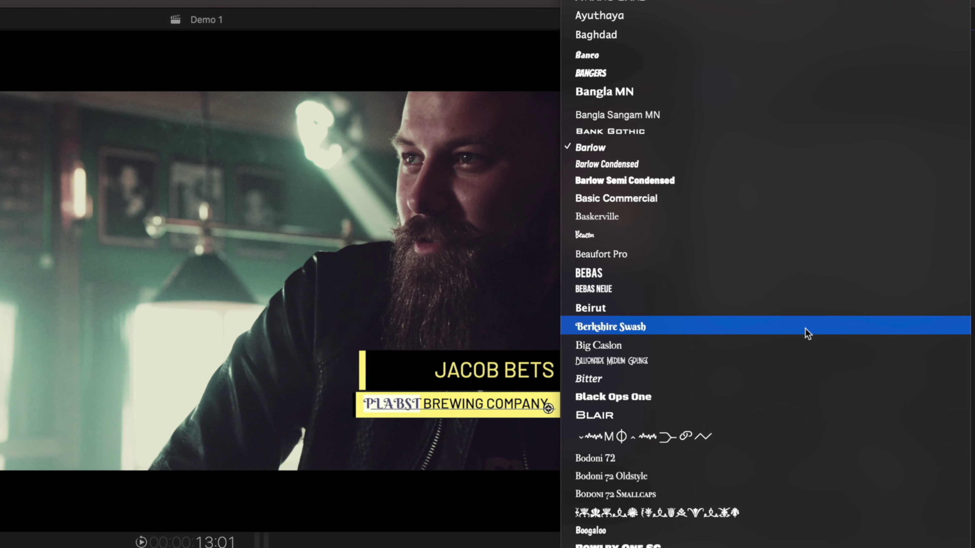
left_click(803, 348)
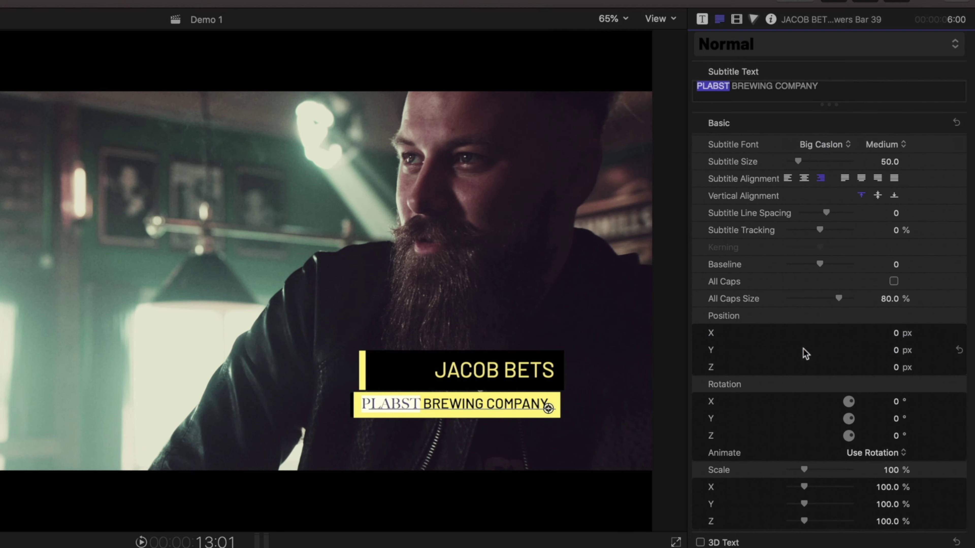
key("super+z")
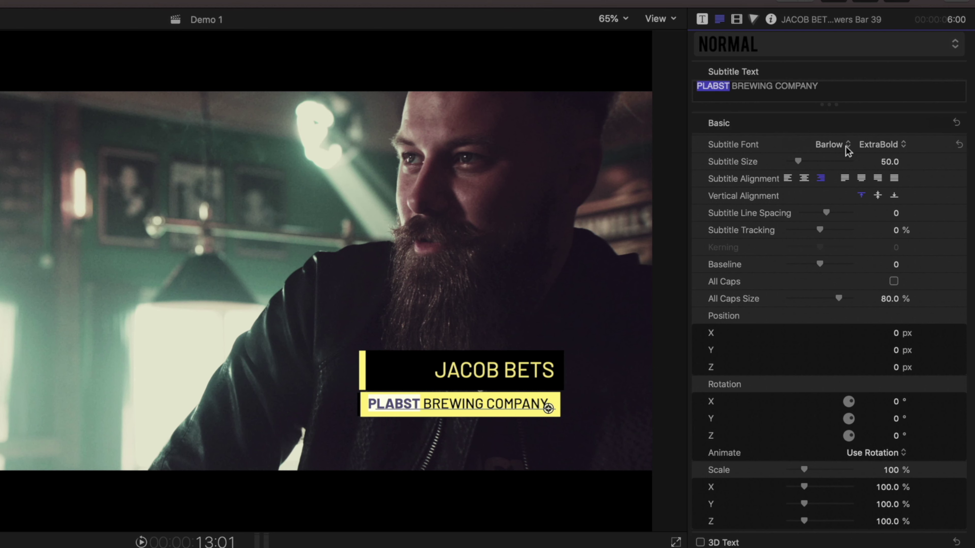
left_click_drag(796, 160, 800, 161)
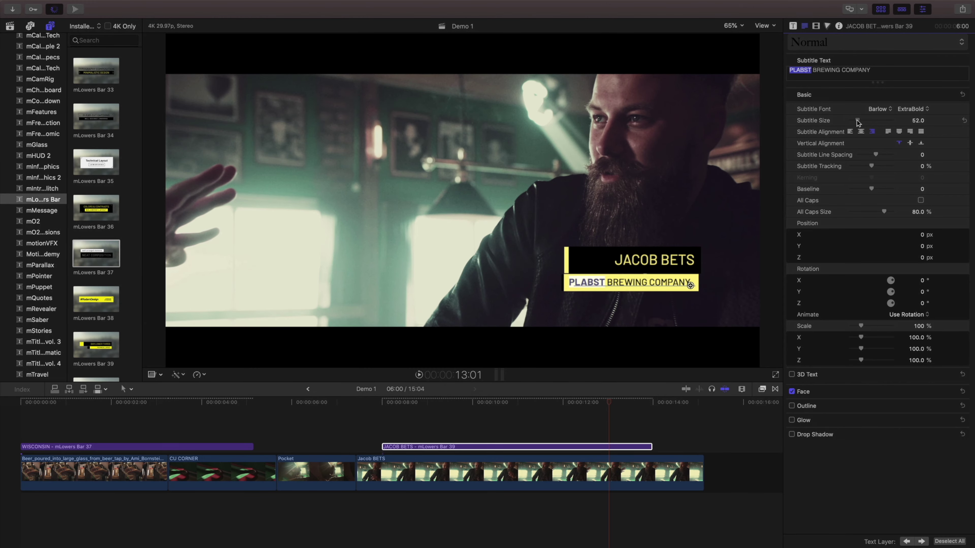